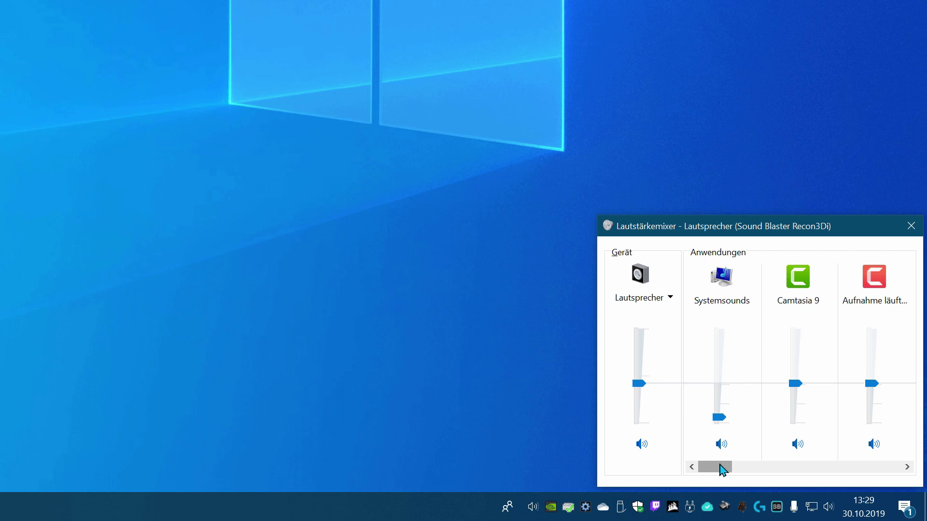
# Step: Lower Twitch's volume slightly in the Windows volume mixer and close the mixer
pyautogui.moveTo(721, 470); pyautogui.dragTo(882, 434)
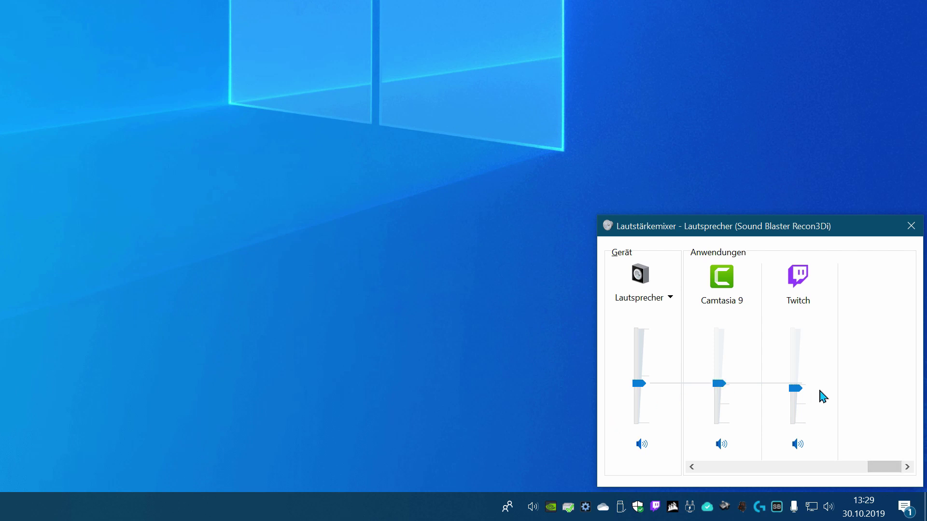
pyautogui.moveTo(797, 393); pyautogui.dragTo(796, 392)
pyautogui.moveTo(799, 393)
pyautogui.mouseDown()
pyautogui.moveTo(795, 373)
pyautogui.moveTo(796, 393)
pyautogui.mouseUp()
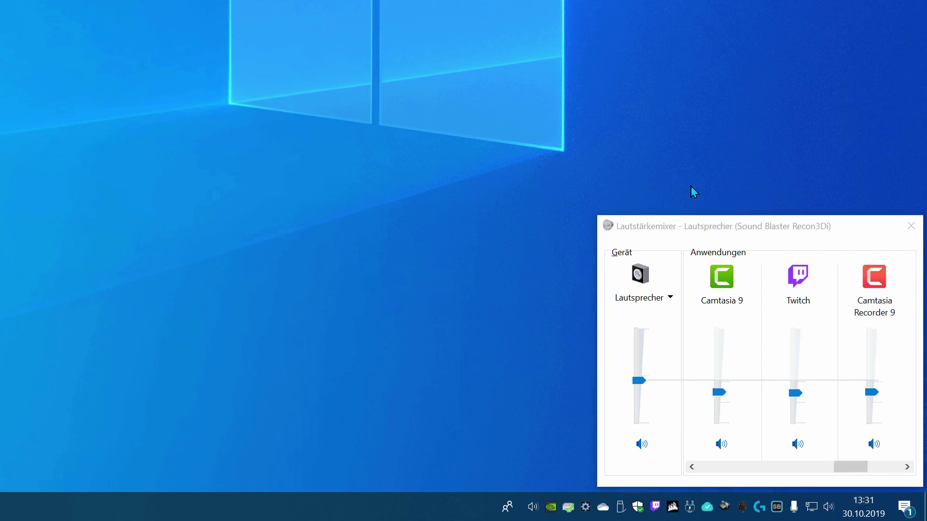
pyautogui.click(907, 231)
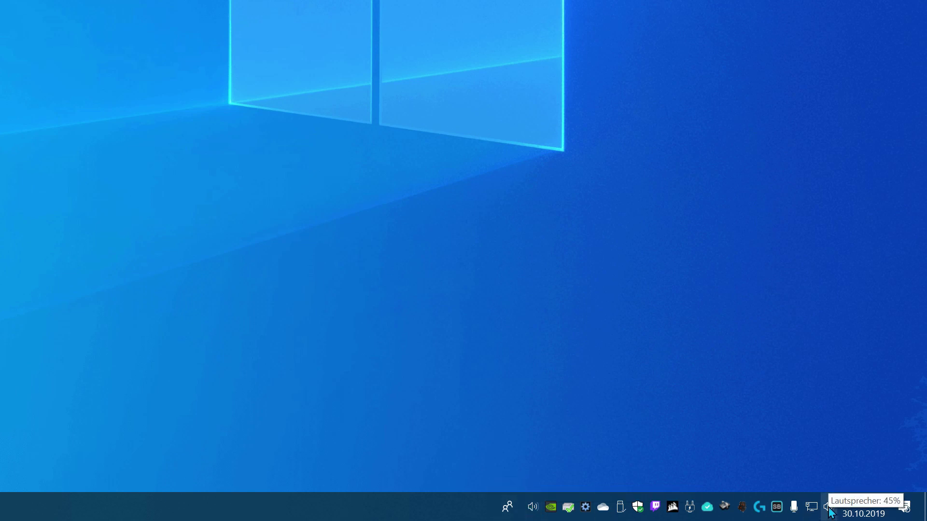
# Step: Set Ctrl+F1 as the custom key combination for opening the EarTrumpet flyout in EarTrumpet's general settings
pyautogui.rightClick(533, 508)
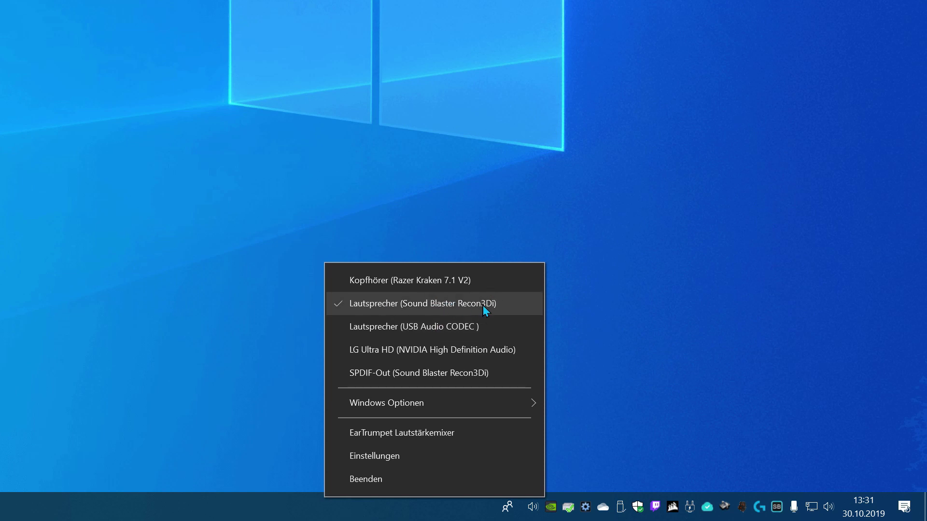
pyautogui.moveTo(438, 402)
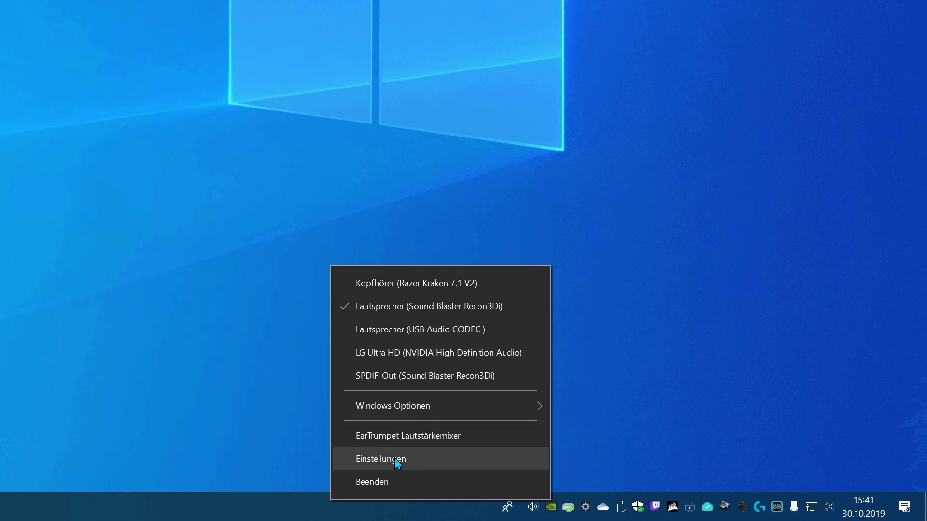
pyautogui.click(409, 457)
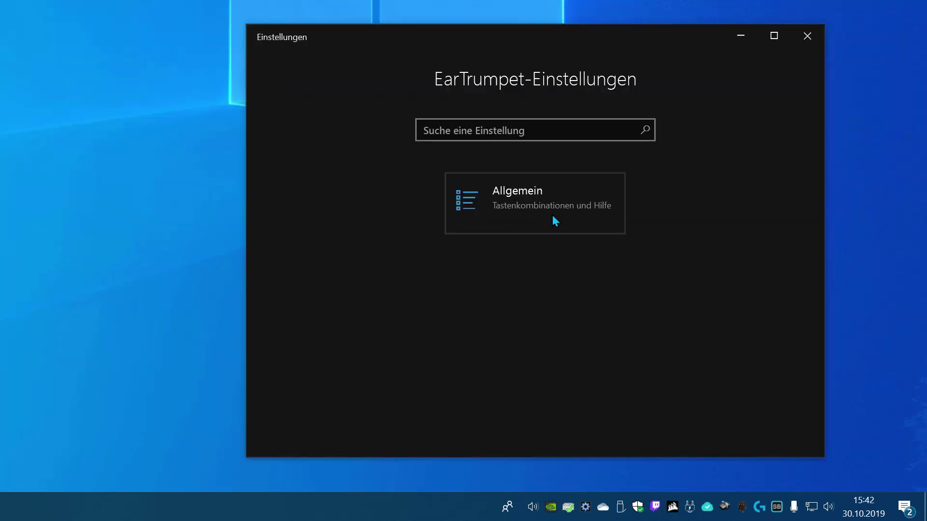
pyautogui.click(525, 200)
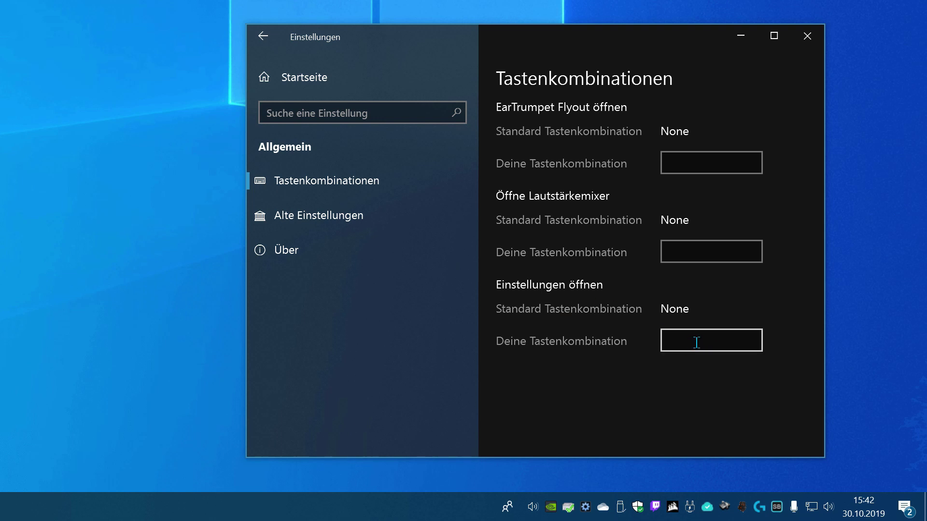
pyautogui.click(694, 164)
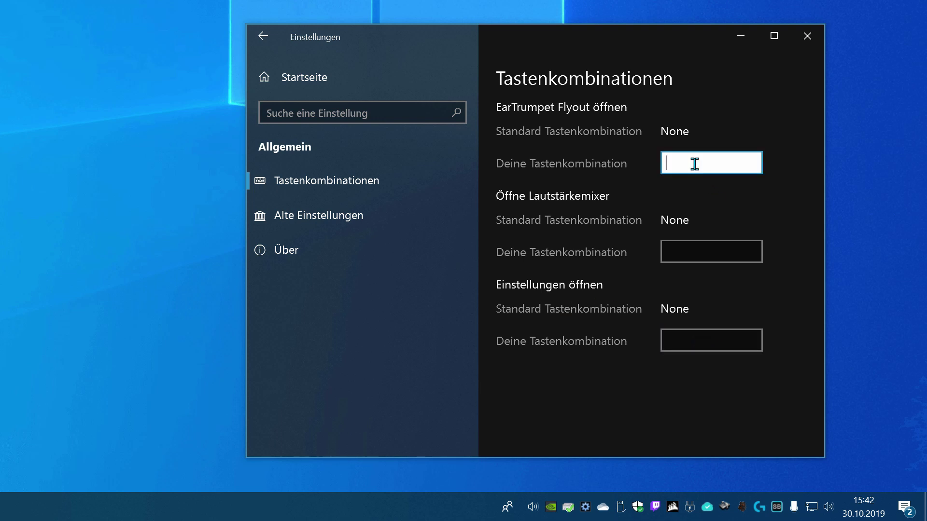
pyautogui.press('ctrl')
pyautogui.hotkey('ctrl', 'F1')
pyautogui.click(700, 168)
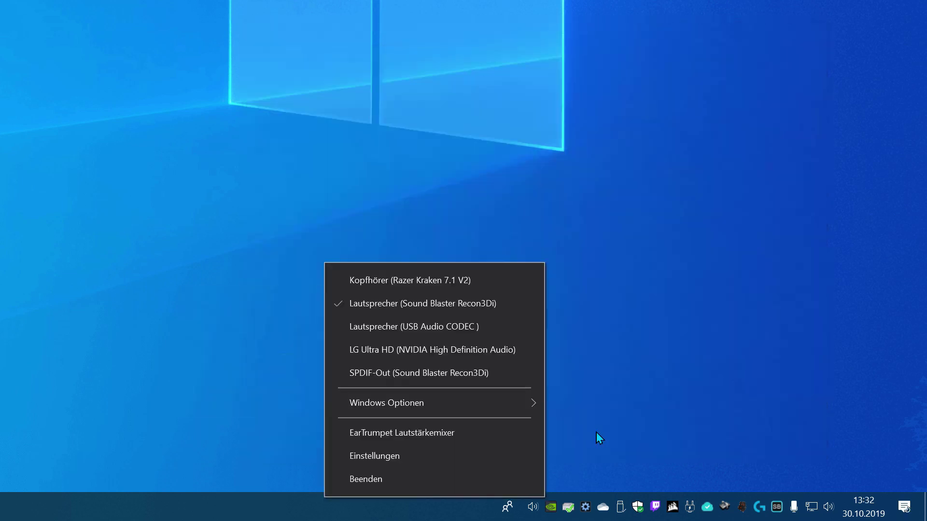
# Step: Set Camtasia Recorder 9's volume to 71 in the EarTrumpet flyout, then expand and collapse the list of all playback devices
pyautogui.click(609, 419)
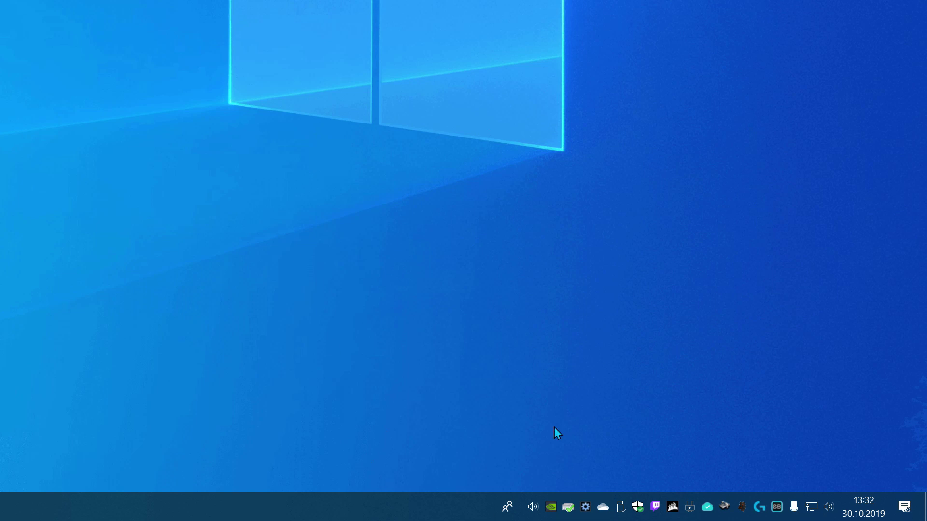
pyautogui.click(533, 506)
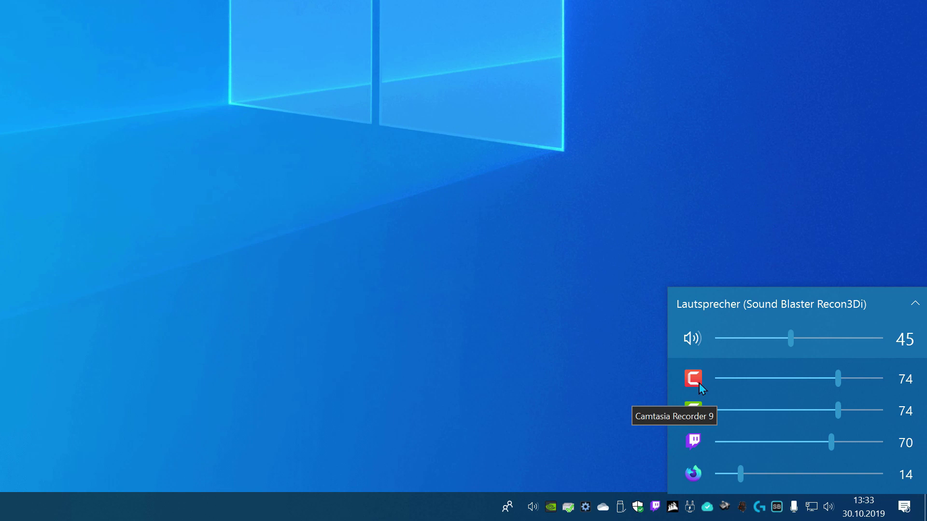
pyautogui.moveTo(839, 379)
pyautogui.mouseDown()
pyautogui.moveTo(806, 381)
pyautogui.moveTo(834, 380)
pyautogui.mouseUp()
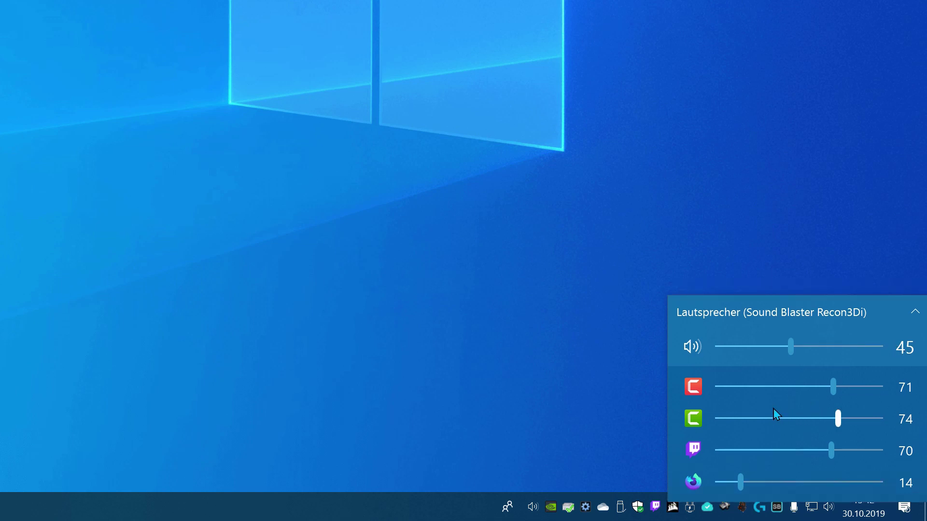
pyautogui.click(770, 317)
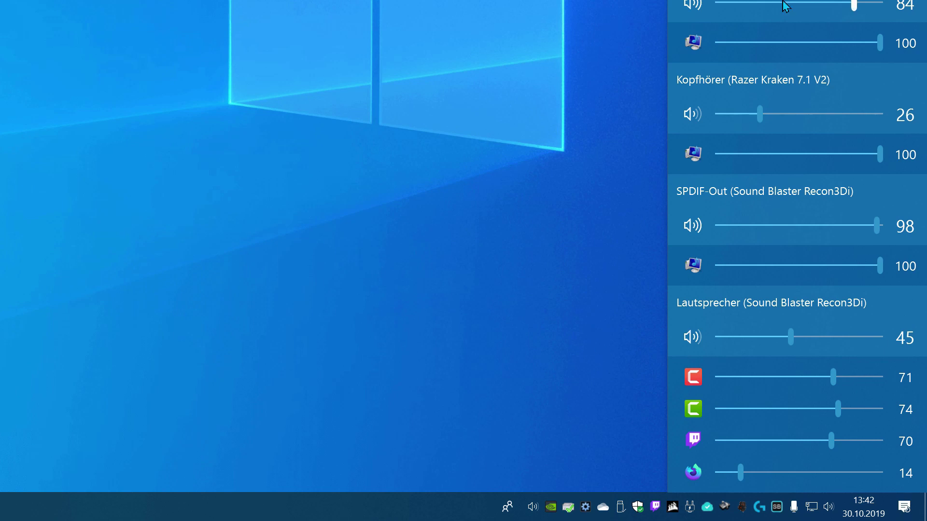
pyautogui.click(774, 311)
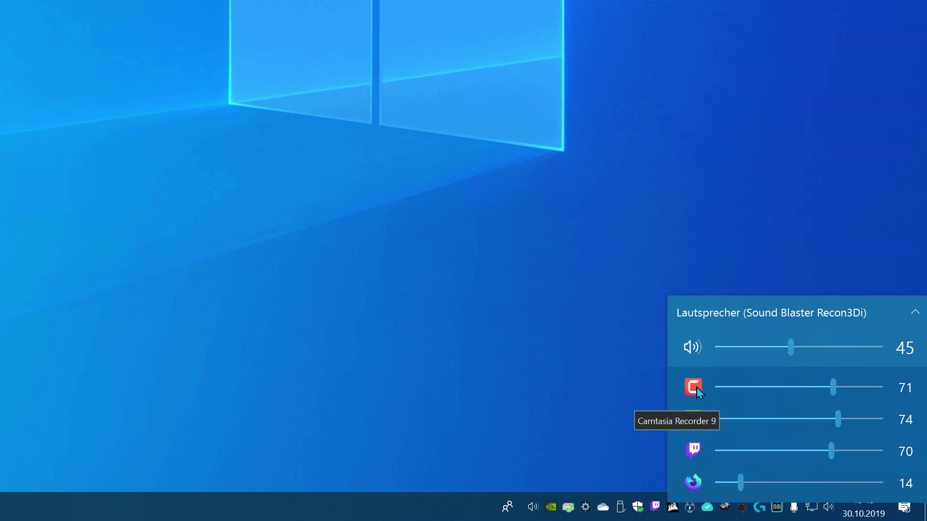
# Step: Redirect Twitch's audio output to Kopfhörer (Razer Kraken 7.1 V2) in the EarTrumpet flyout
pyautogui.click(697, 450)
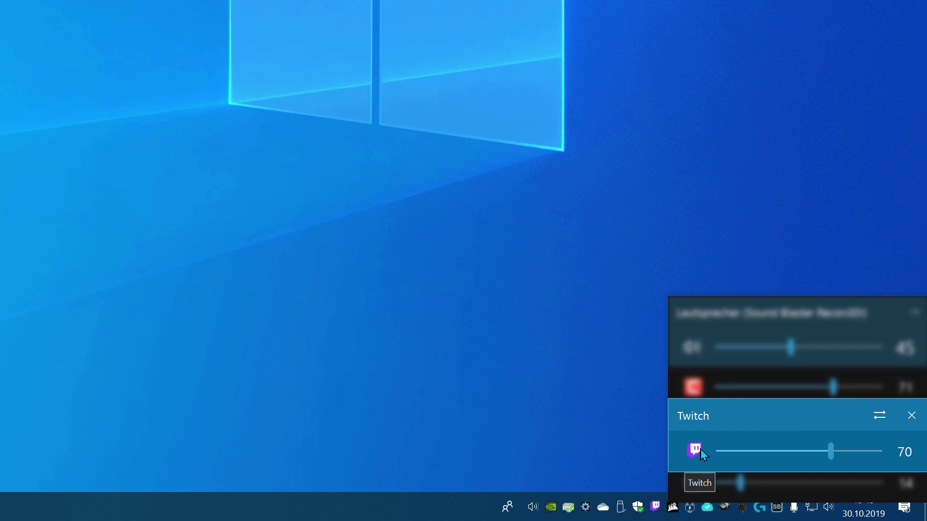
pyautogui.click(876, 418)
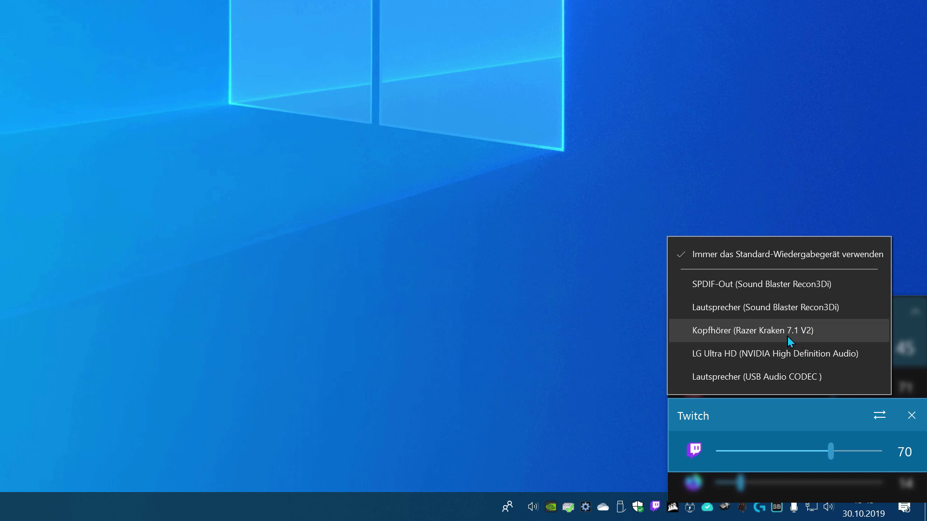
pyautogui.click(763, 331)
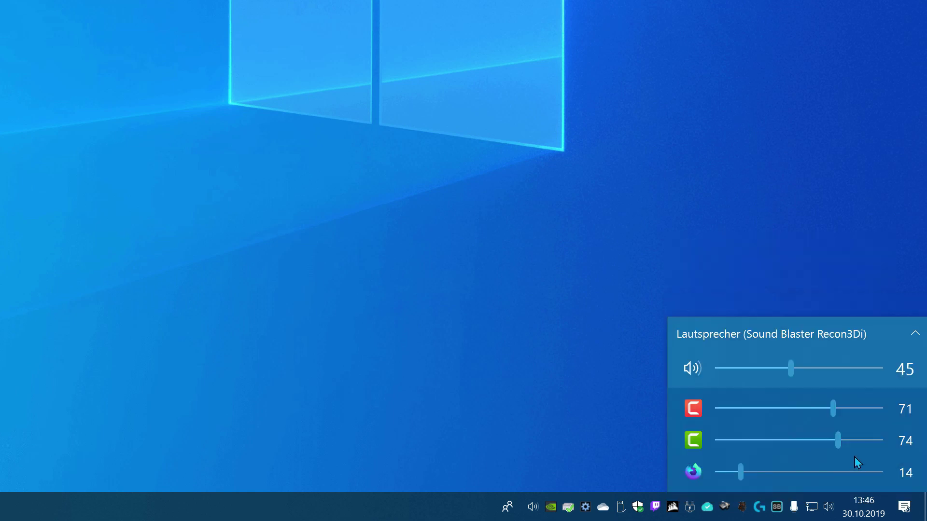
# Step: Expand all playback devices and redirect Twitch's audio from the headphones to Lautsprecher (Sound Blaster Recon3Di)
pyautogui.click(813, 335)
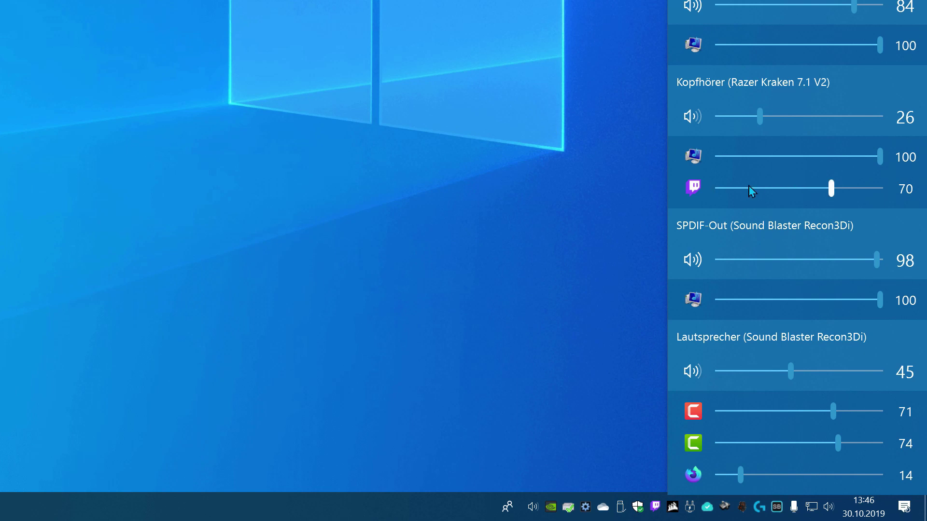
pyautogui.click(695, 188)
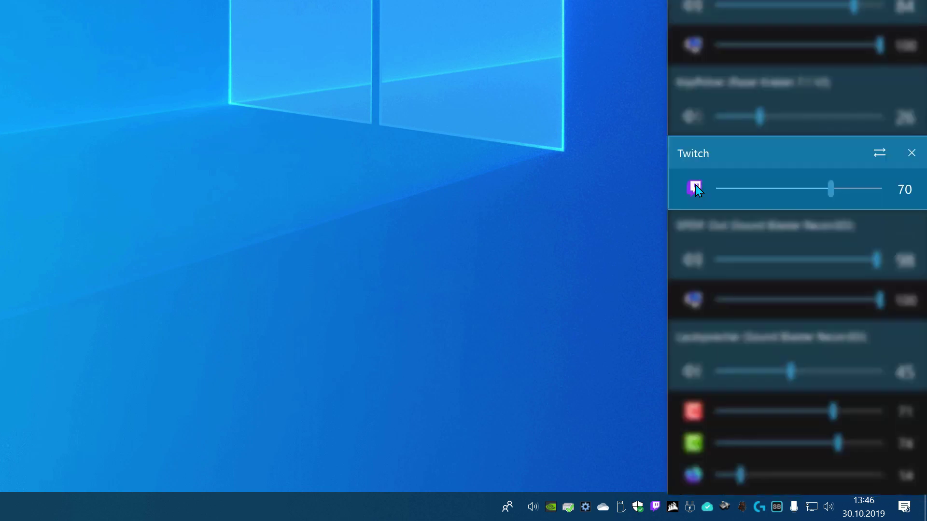
pyautogui.click(877, 156)
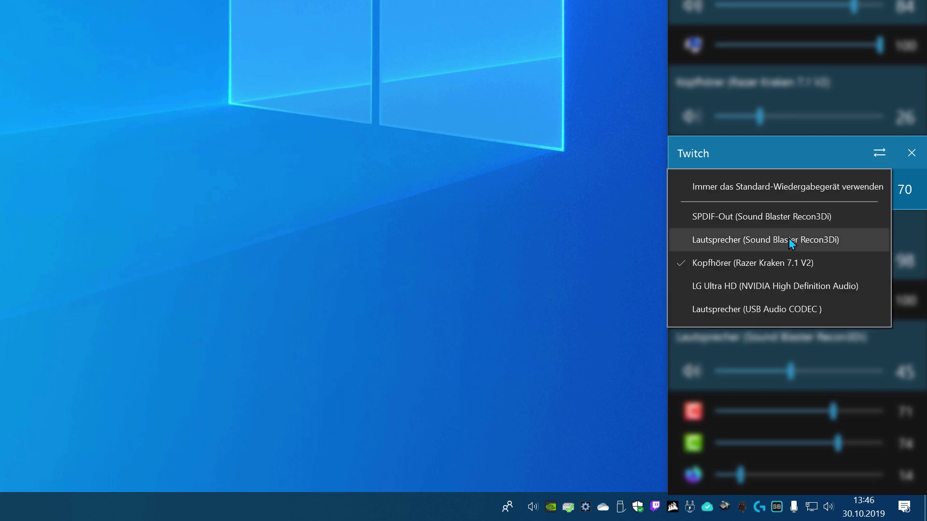
pyautogui.click(720, 238)
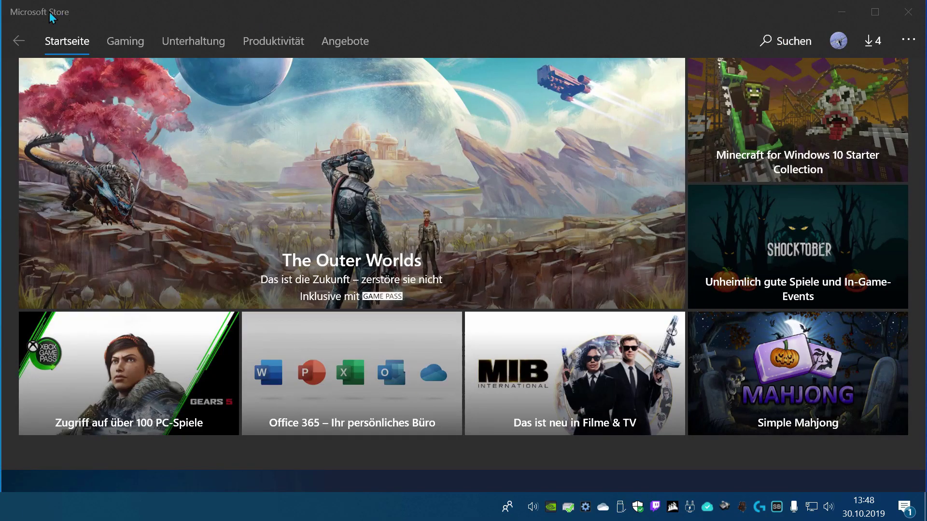
# Step: Search the Microsoft Store for "eartrumpet"
pyautogui.click(767, 42)
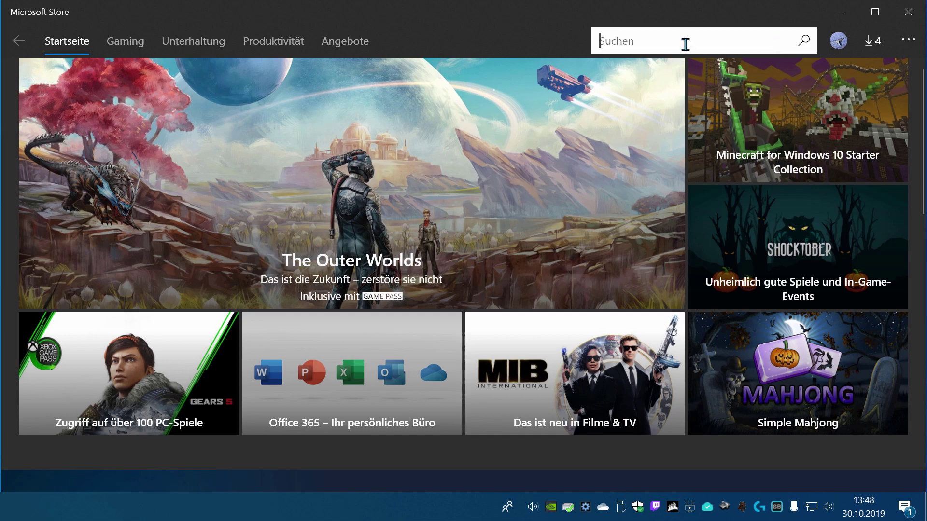
pyautogui.write('ear')
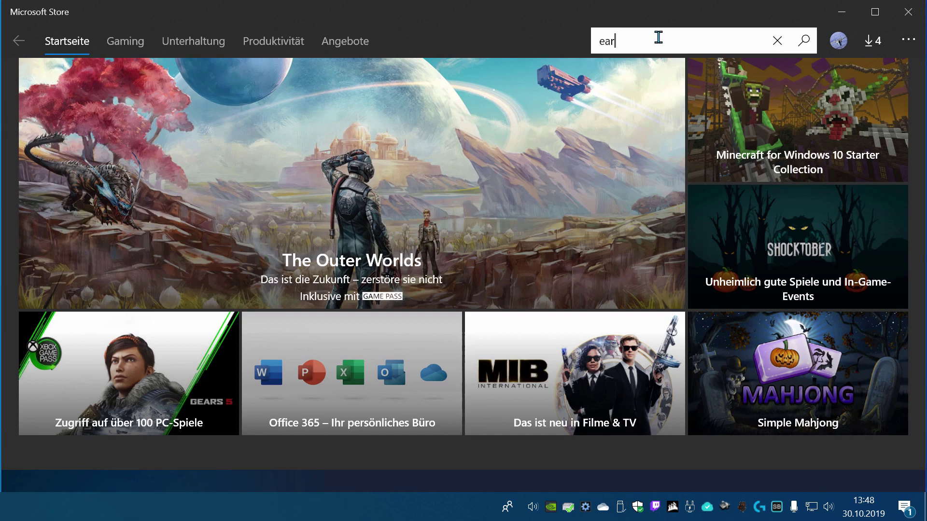
pyautogui.write('trumpet')
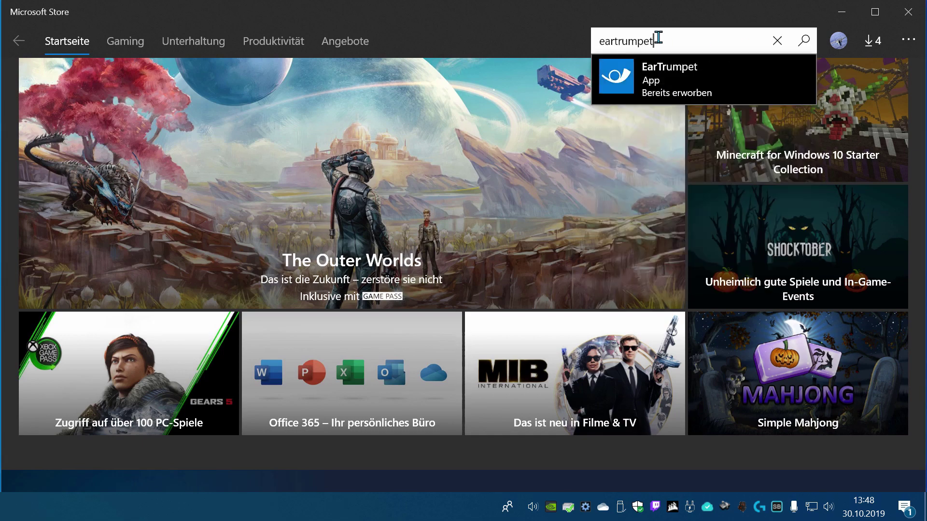
pyautogui.press('Return')
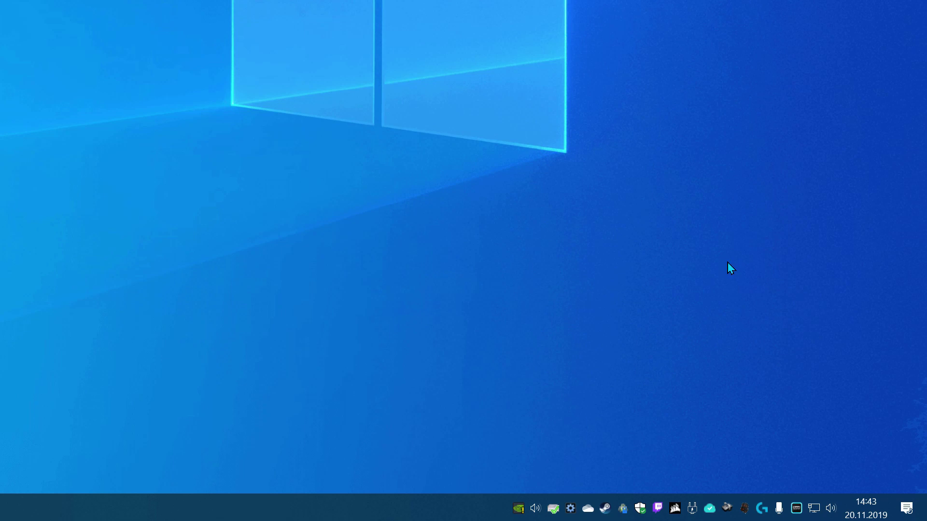
# Step: Examine the spatial sound options of the Windows volume icon and compare them with the options of the EarTrumpet icon
pyautogui.rightClick(830, 508)
pyautogui.moveTo(818, 462)
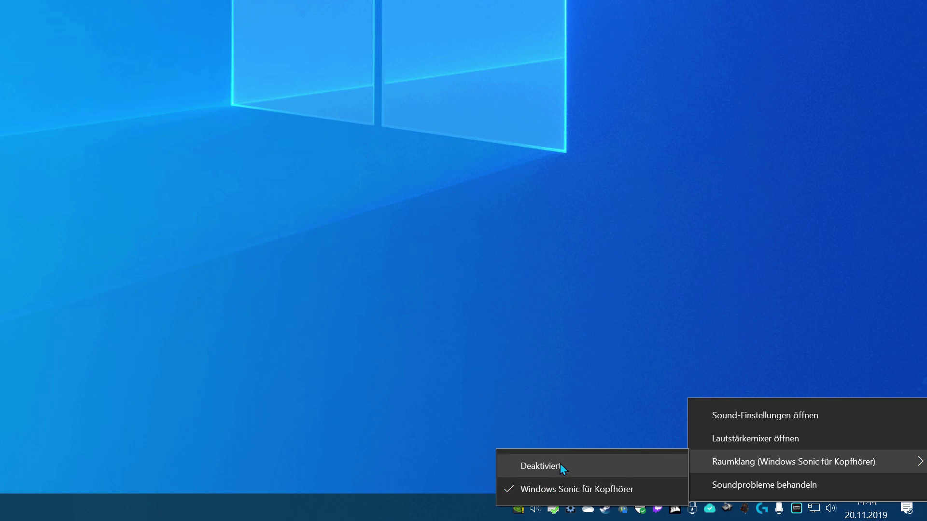
pyautogui.click(572, 418)
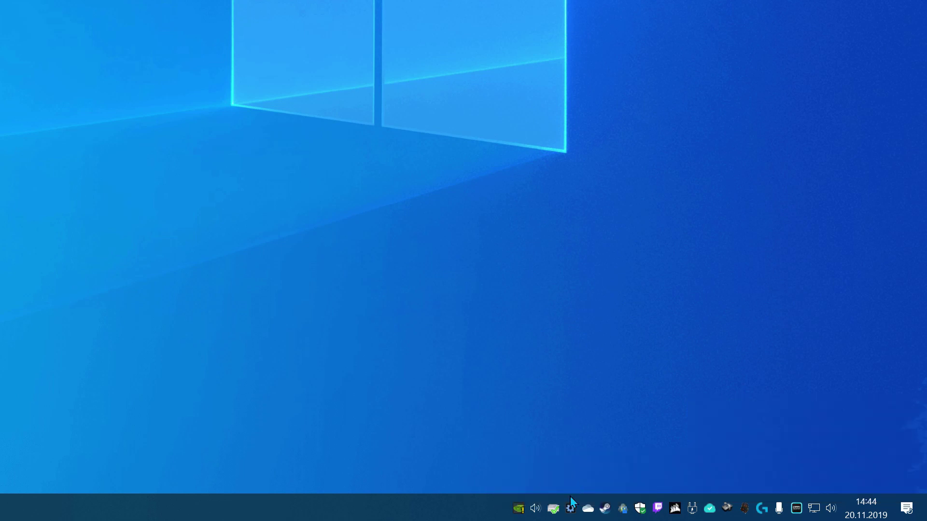
pyautogui.rightClick(536, 508)
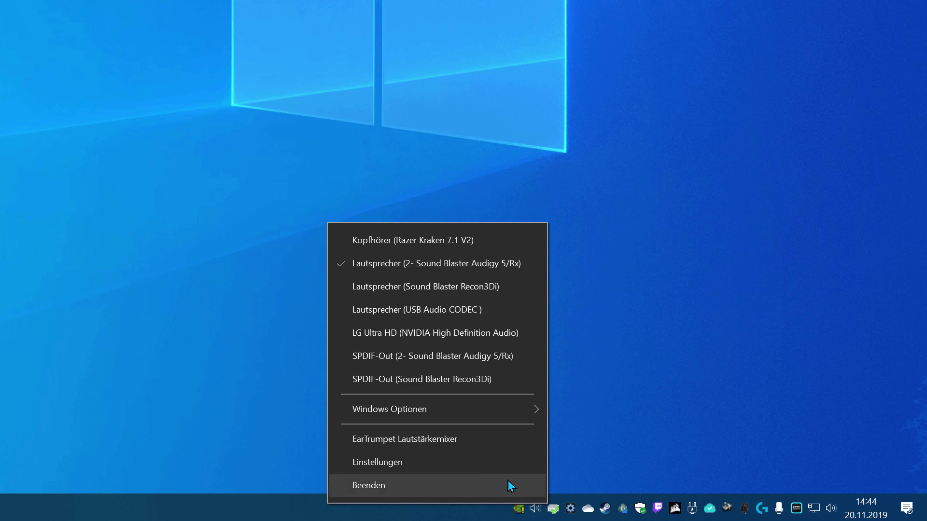
pyautogui.click(440, 449)
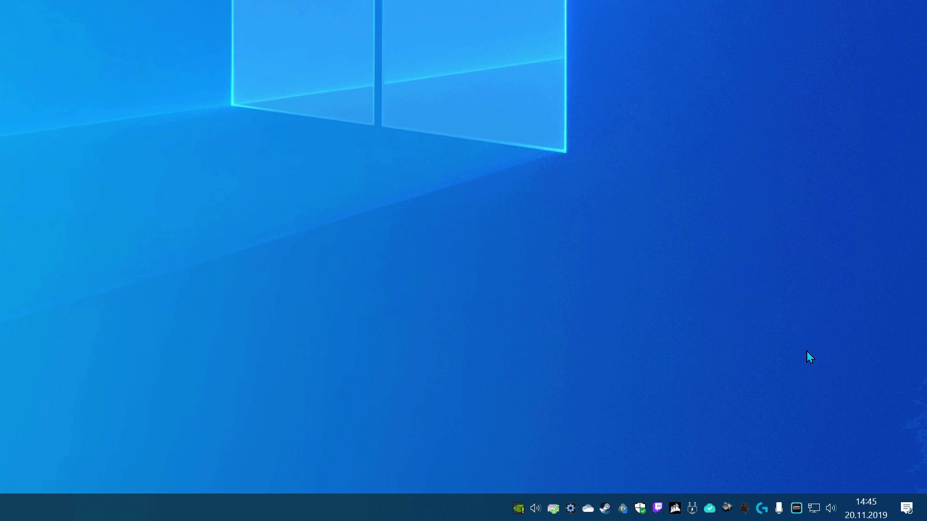
# Step: Turn off the Lautstärke system icon in the taskbar section of the Windows personalization settings
pyautogui.click(906, 508)
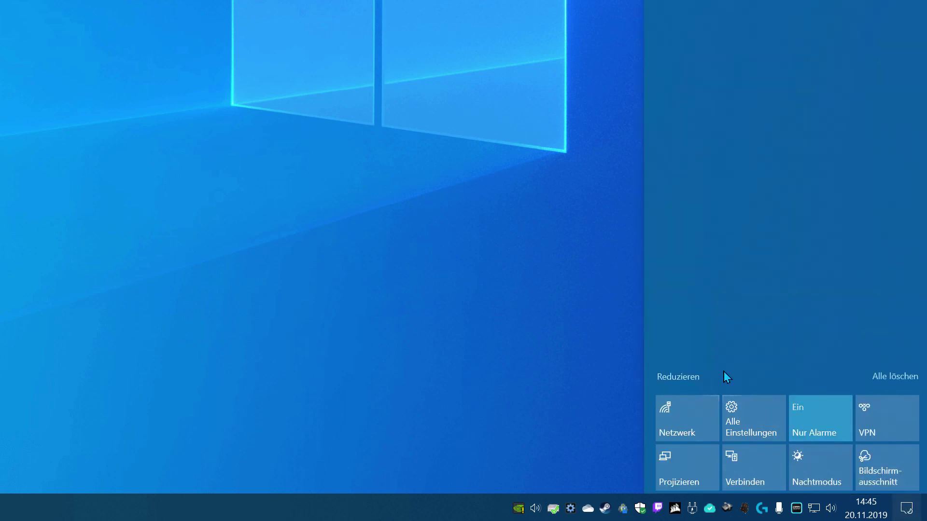
pyautogui.click(760, 425)
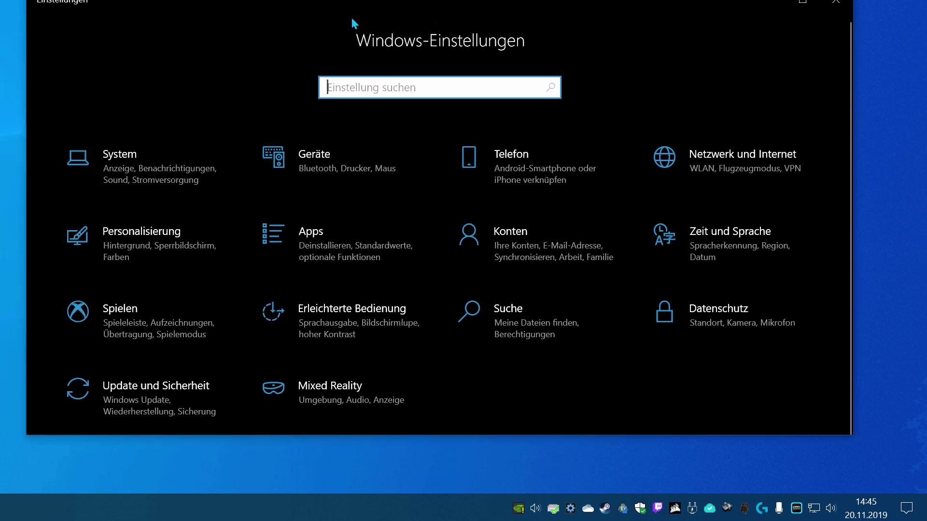
pyautogui.moveTo(367, 40); pyautogui.dragTo(353, 38)
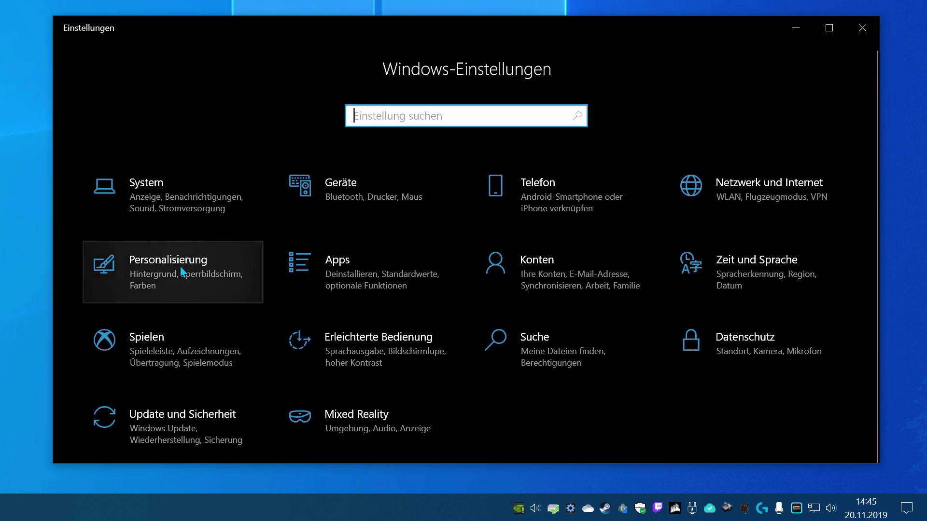
pyautogui.click(180, 265)
pyautogui.click(181, 269)
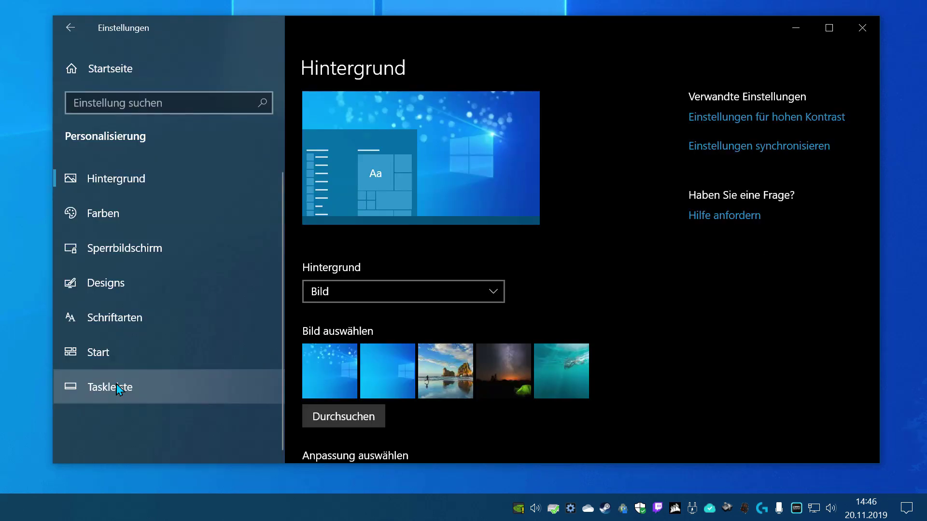
pyautogui.click(104, 393)
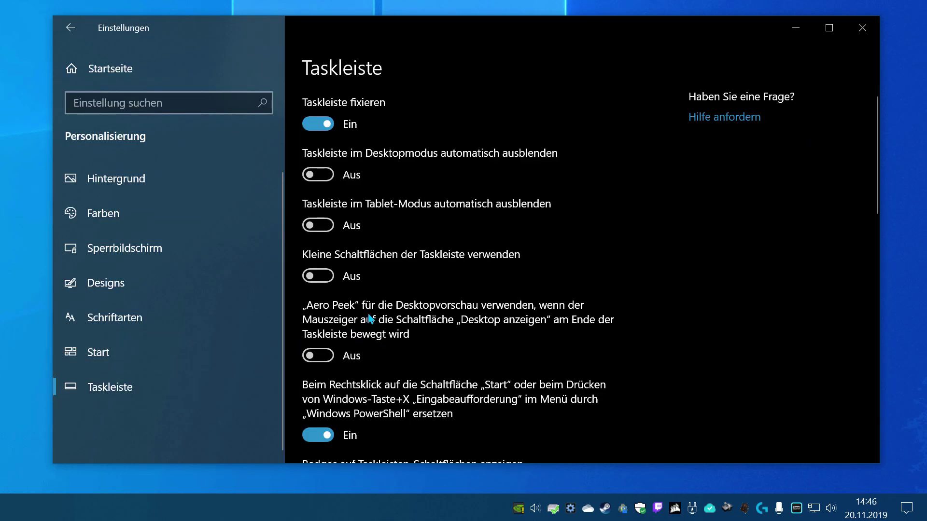
pyautogui.scroll(-6, 378, 311)
pyautogui.scroll(-1, 378, 311)
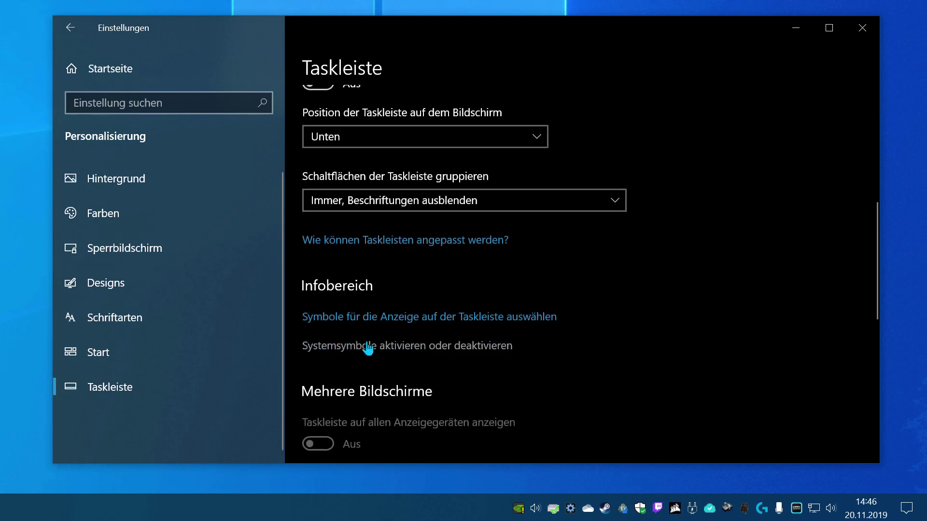
pyautogui.click(433, 346)
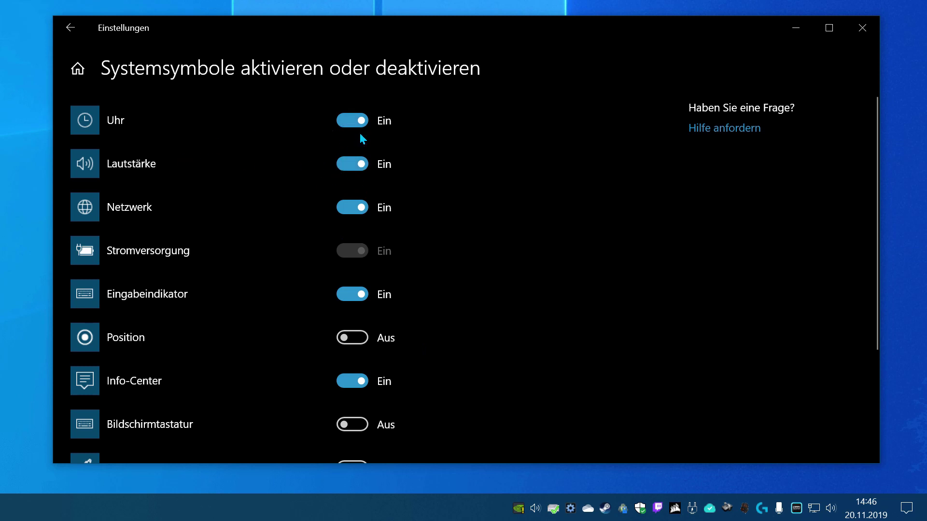
pyautogui.click(359, 166)
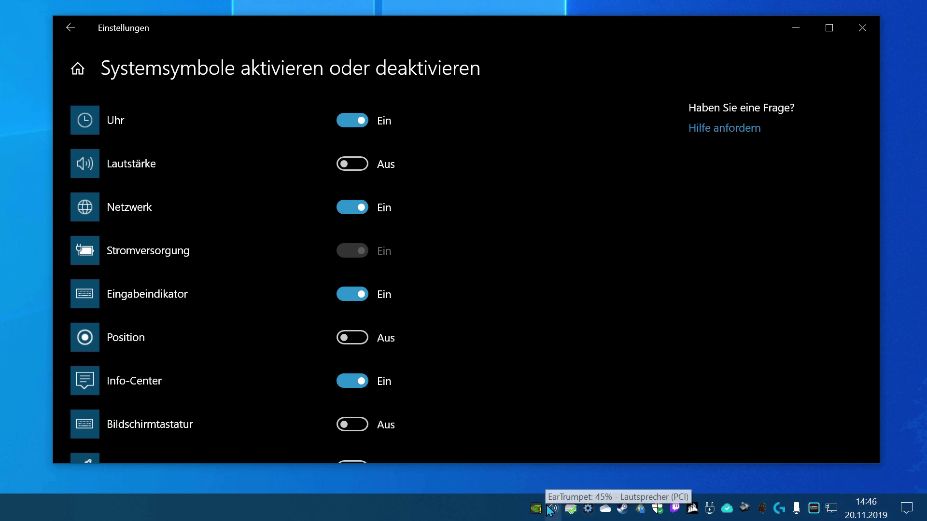
# Step: Move the EarTrumpet icon in the notification area to the spot between the network icon and the clock
pyautogui.moveTo(550, 511); pyautogui.dragTo(738, 502)
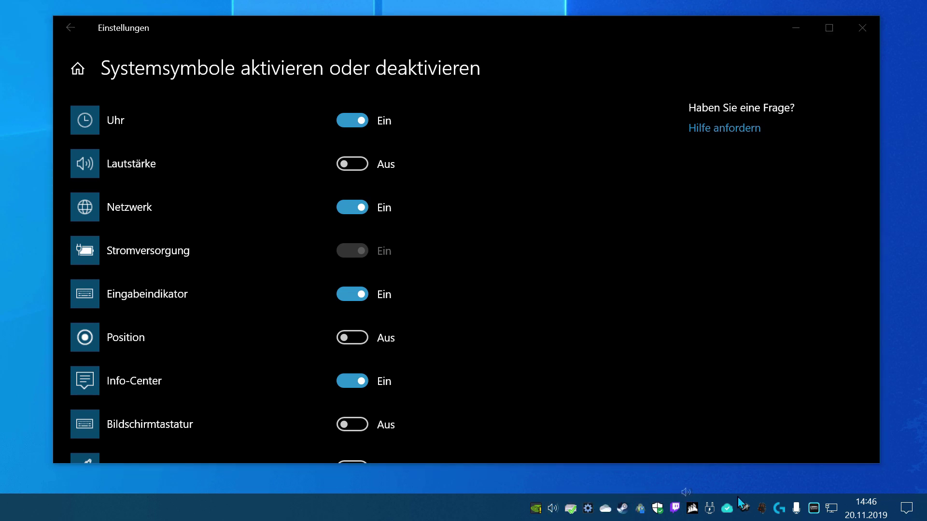
pyautogui.moveTo(805, 502); pyautogui.dragTo(840, 509)
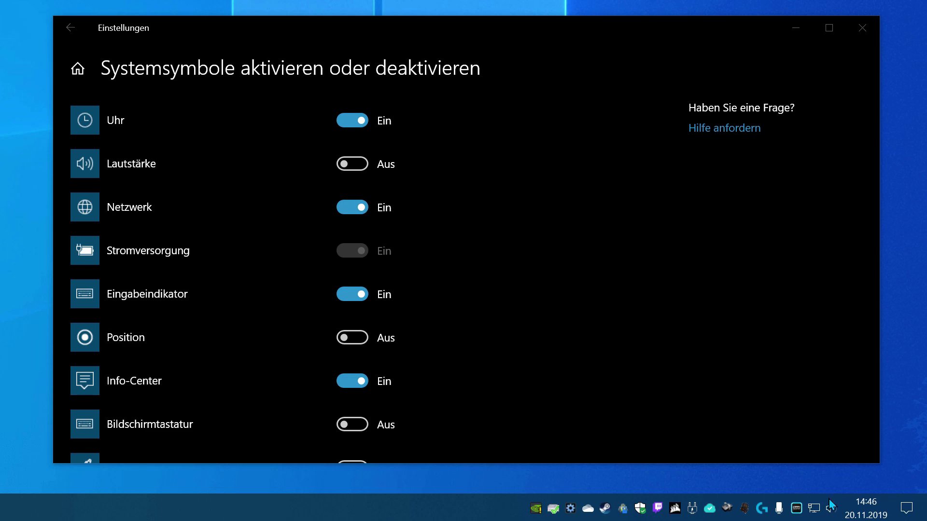